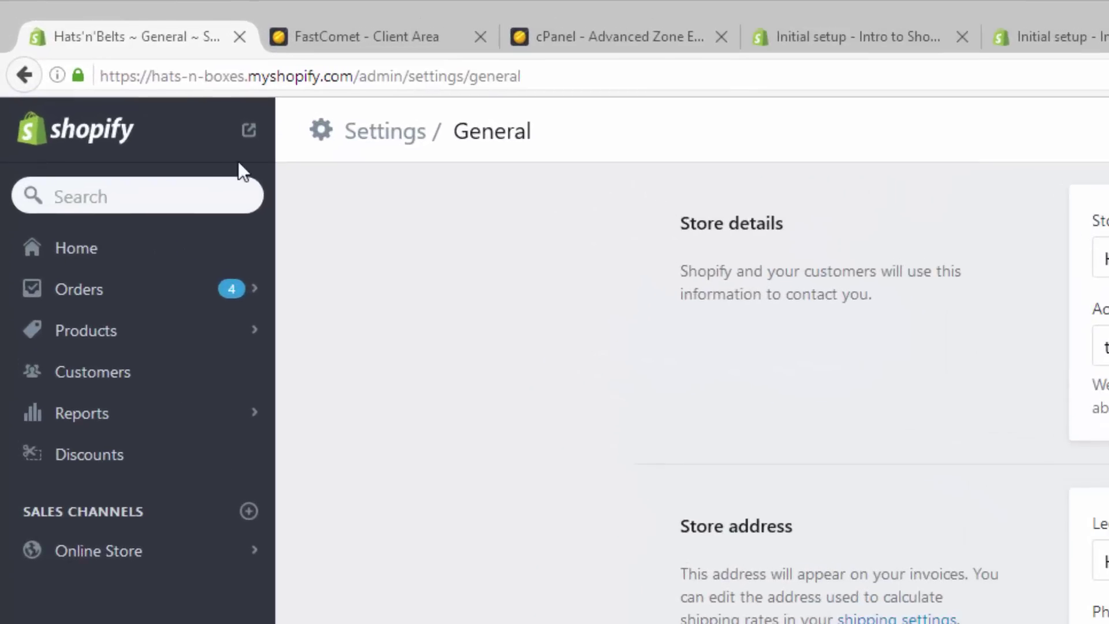
- Open Settings > General for the Hats'n'Belts store to show its store details and contact email
{"action": "left_click", "coordinate": [354, 74]}
{"action": "left_click", "coordinate": [904, 324]}
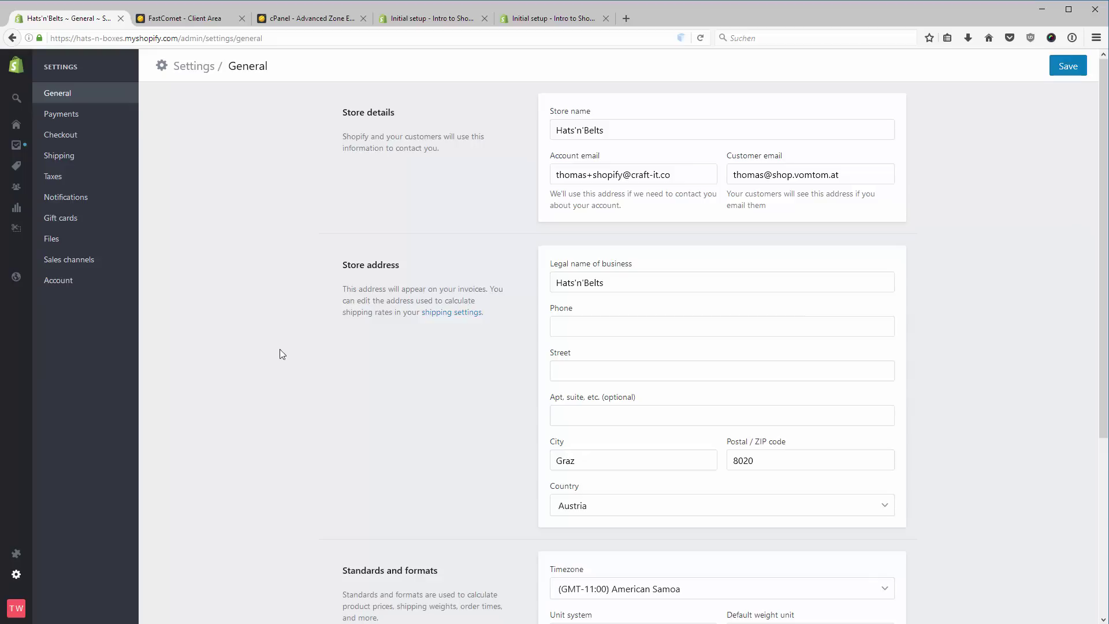
{"action": "mouse_move", "coordinate": [53, 578]}
{"action": "left_click", "coordinate": [634, 128]}
{"action": "left_click", "coordinate": [692, 180]}
{"action": "left_click", "coordinate": [864, 167]}
- Switch to the 'Initial setup' help article at the section on adding Shopify's SPF record
{"action": "left_click", "coordinate": [546, 18]}
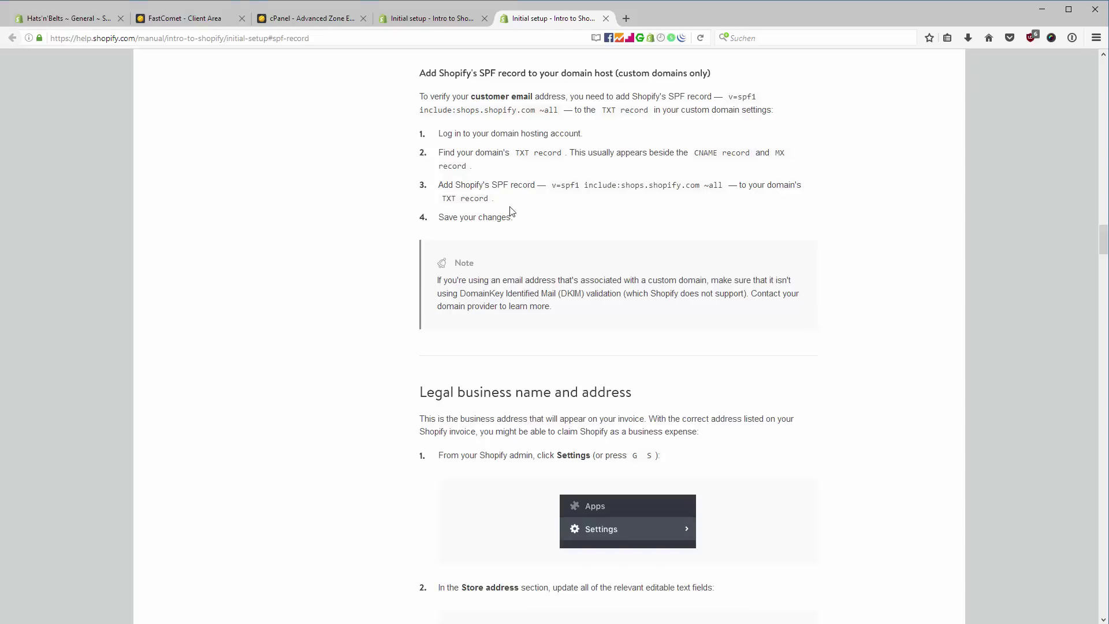
- Bring up the cPanel main dashboard scrolled to the Domains tools, including Advanced Zone Editor
{"action": "left_click", "coordinate": [327, 19]}
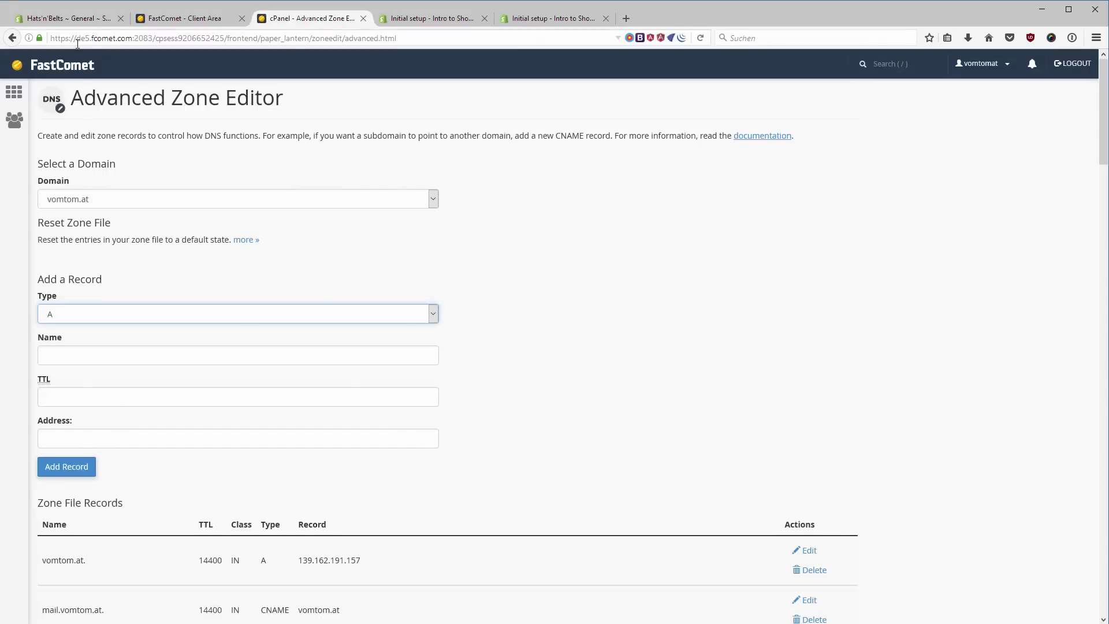
{"action": "left_click", "coordinate": [155, 20]}
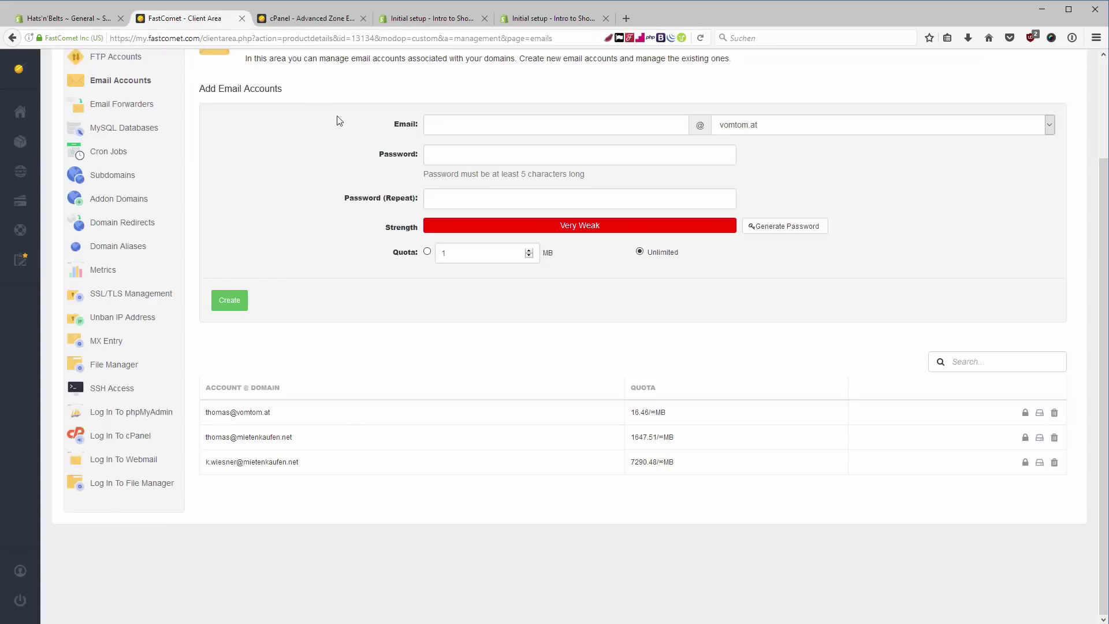
{"action": "scroll", "coordinate": [309, 277], "scroll_direction": "up", "scroll_amount": 2}
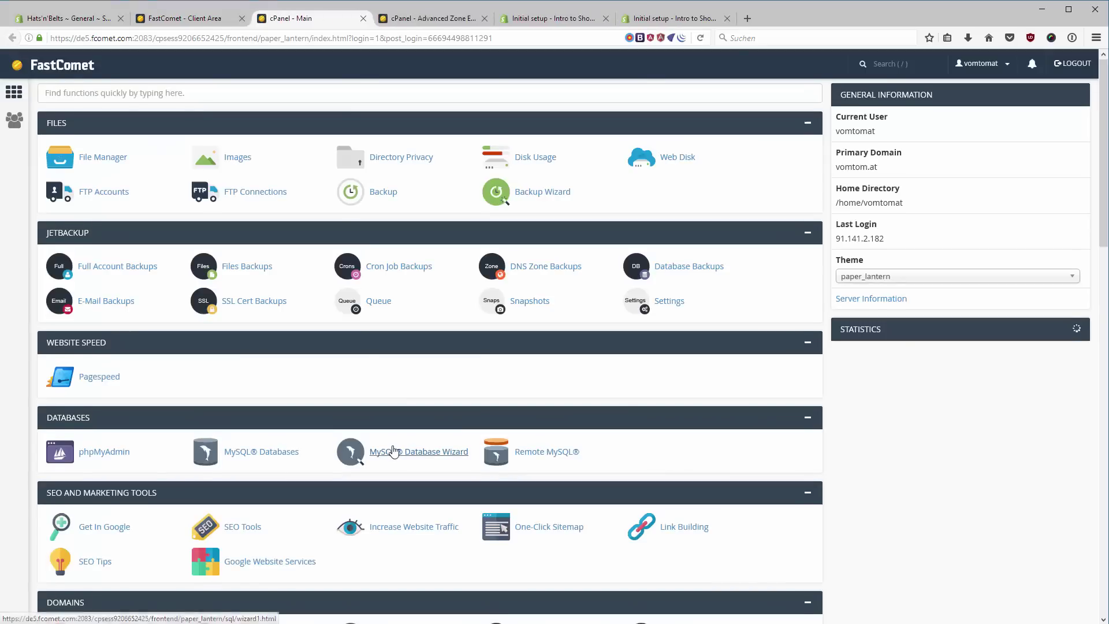
{"action": "scroll", "coordinate": [454, 401], "scroll_direction": "down", "scroll_amount": 5}
{"action": "scroll", "coordinate": [454, 401], "scroll_direction": "down", "scroll_amount": 2}
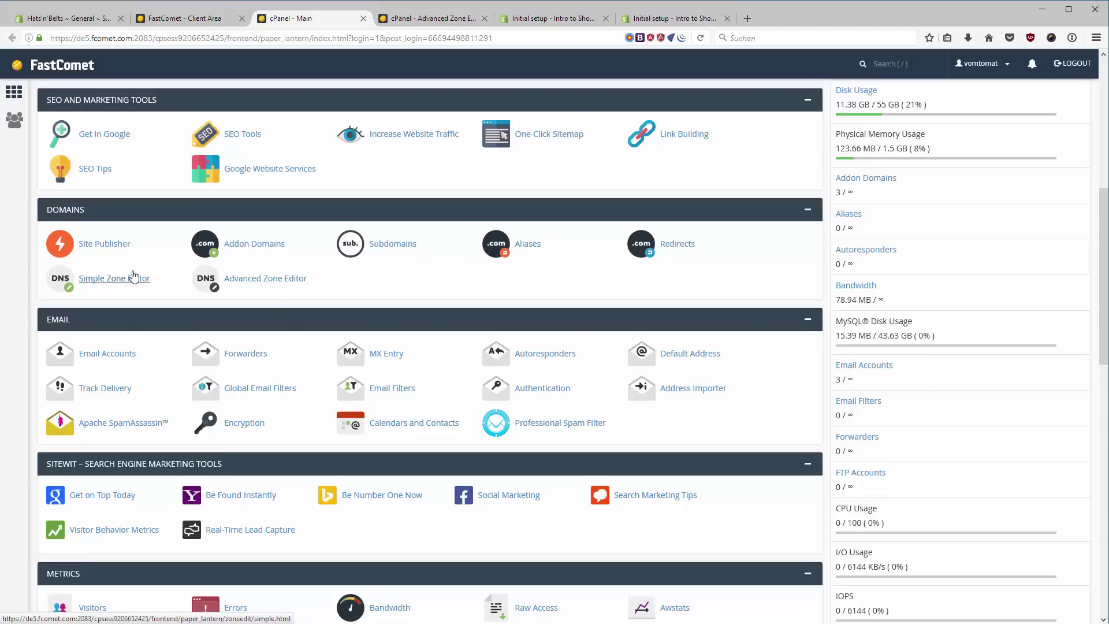
- In Advanced Zone Editor, choose vomtom.at and set the new record type to TXT
{"action": "left_click", "coordinate": [276, 282]}
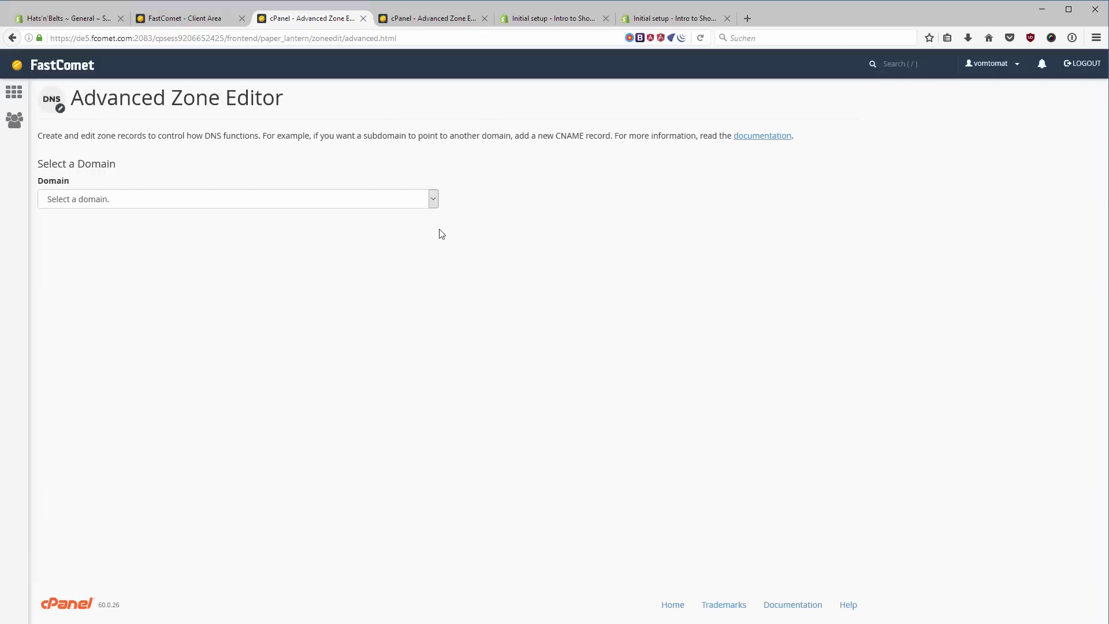
{"action": "left_click", "coordinate": [416, 199]}
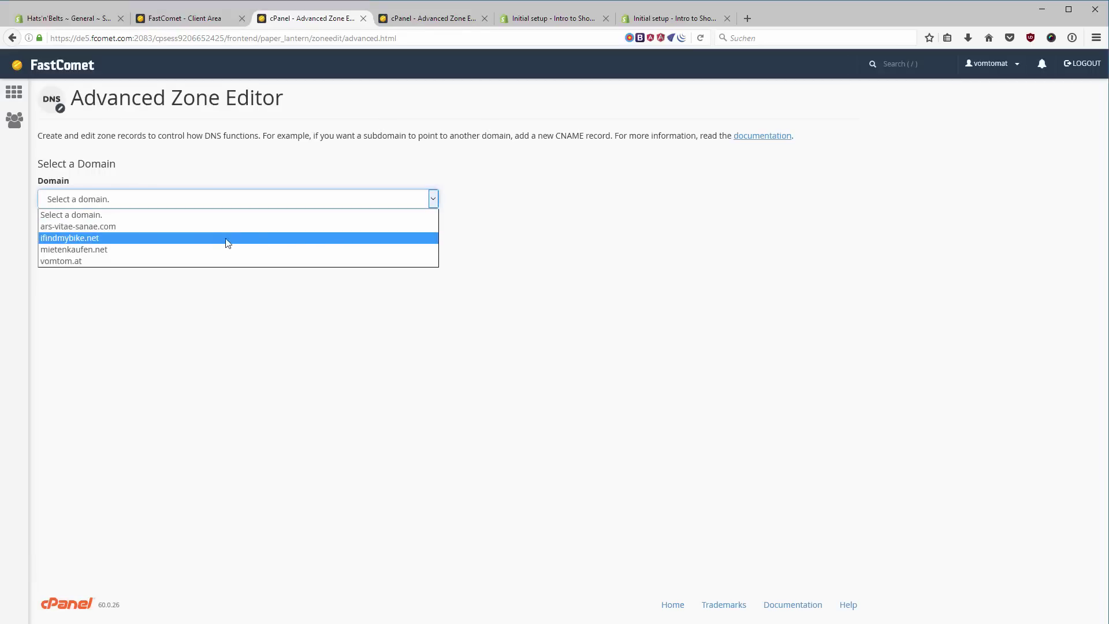
{"action": "left_click", "coordinate": [220, 263]}
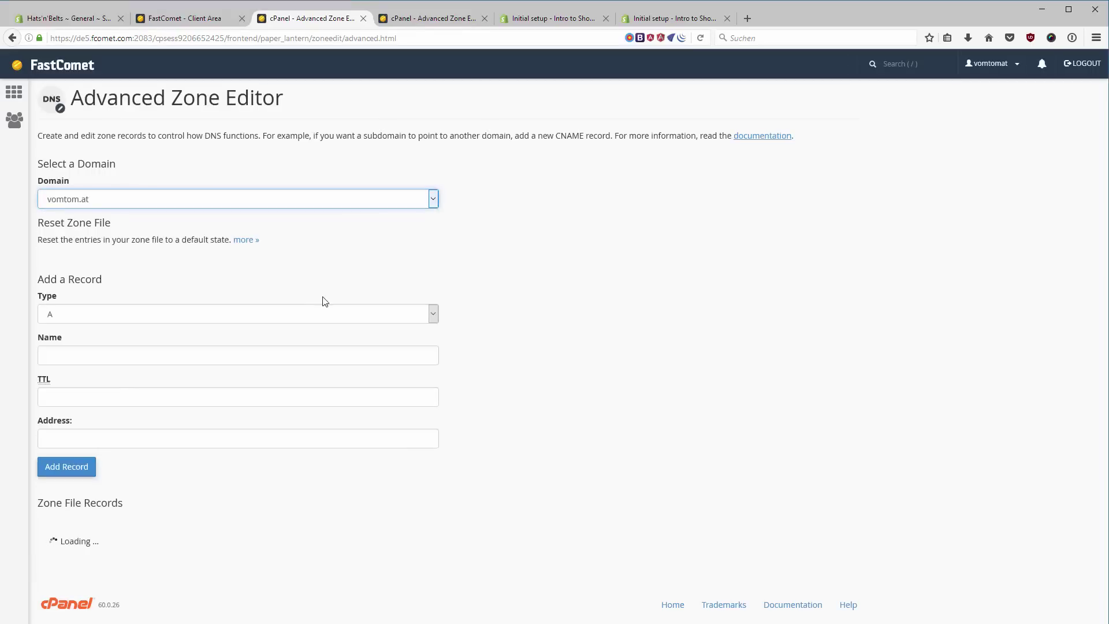
{"action": "left_click", "coordinate": [421, 315]}
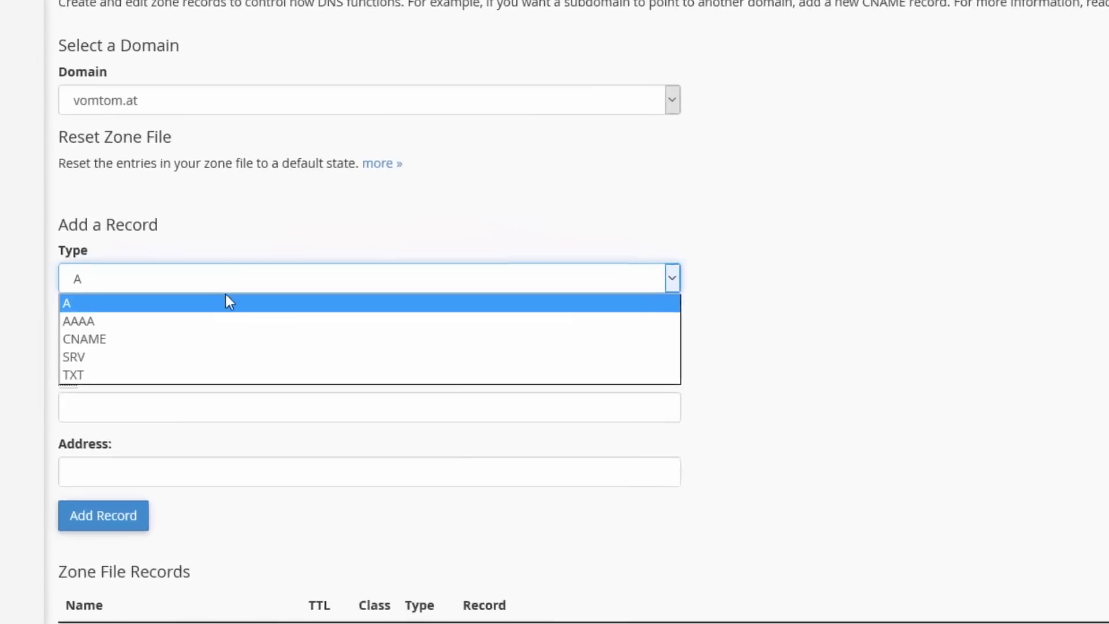
{"action": "left_click", "coordinate": [155, 375]}
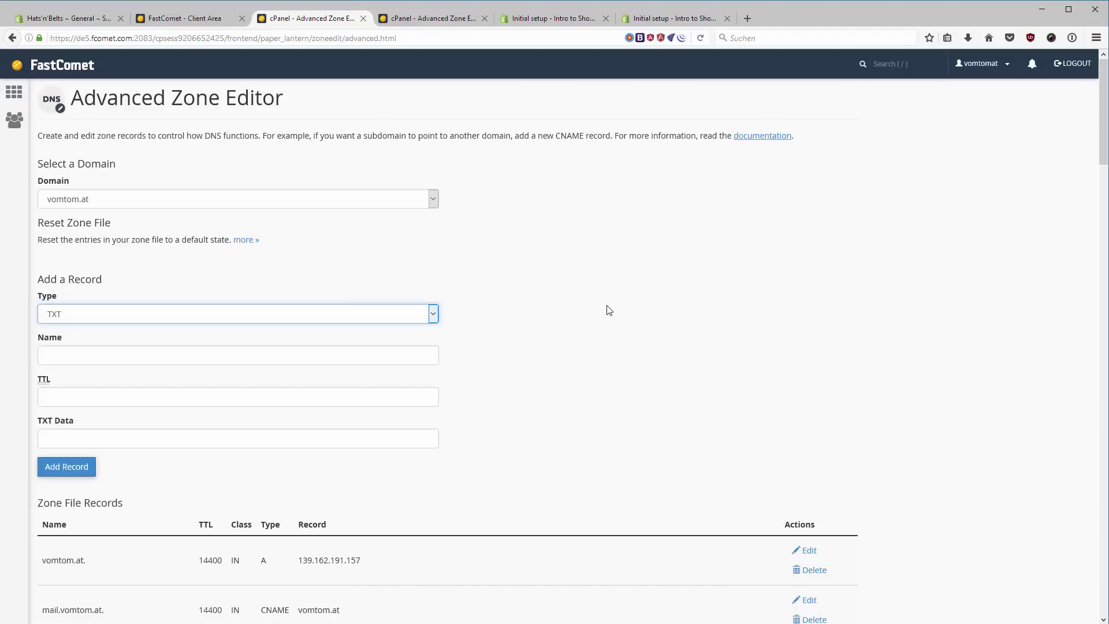
{"action": "key", "text": "ctrl+9"}
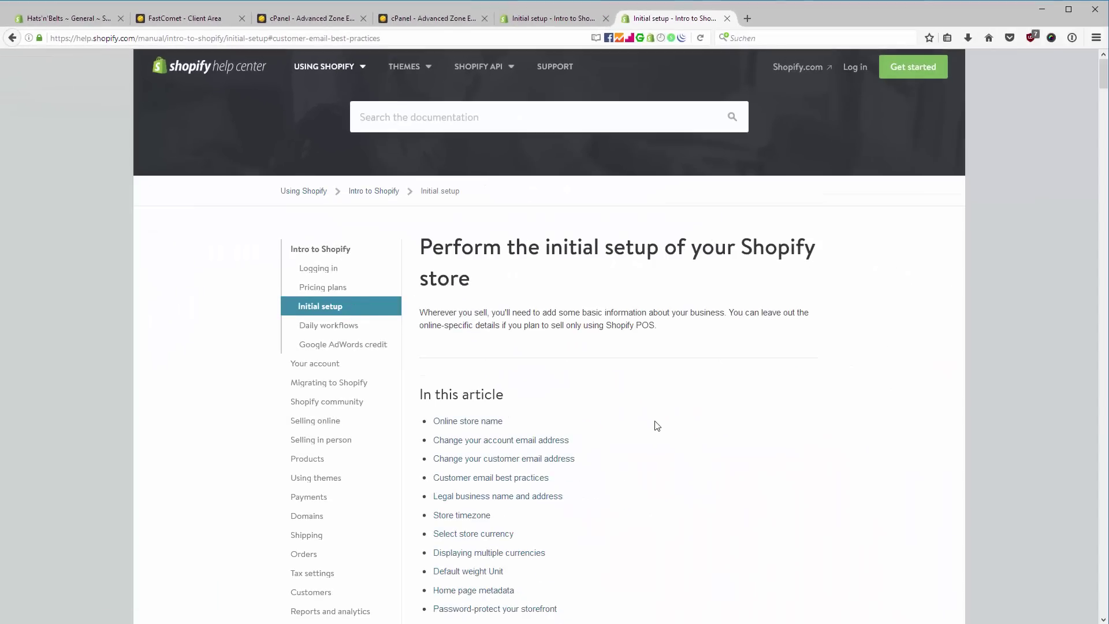
- Copy 'v=spf1 include:shops.shopify.com ~all' from the SPF part of Customer email best practices
{"action": "left_click", "coordinate": [518, 481]}
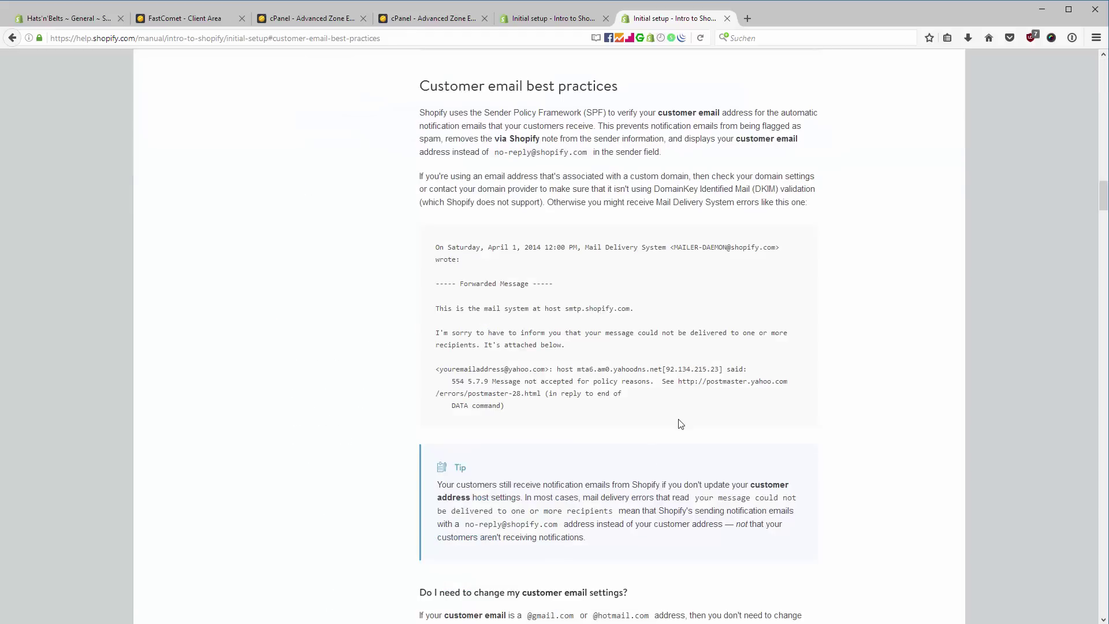
{"action": "scroll", "coordinate": [870, 422], "scroll_direction": "down", "scroll_amount": 5}
{"action": "scroll", "coordinate": [870, 422], "scroll_direction": "down", "scroll_amount": 3}
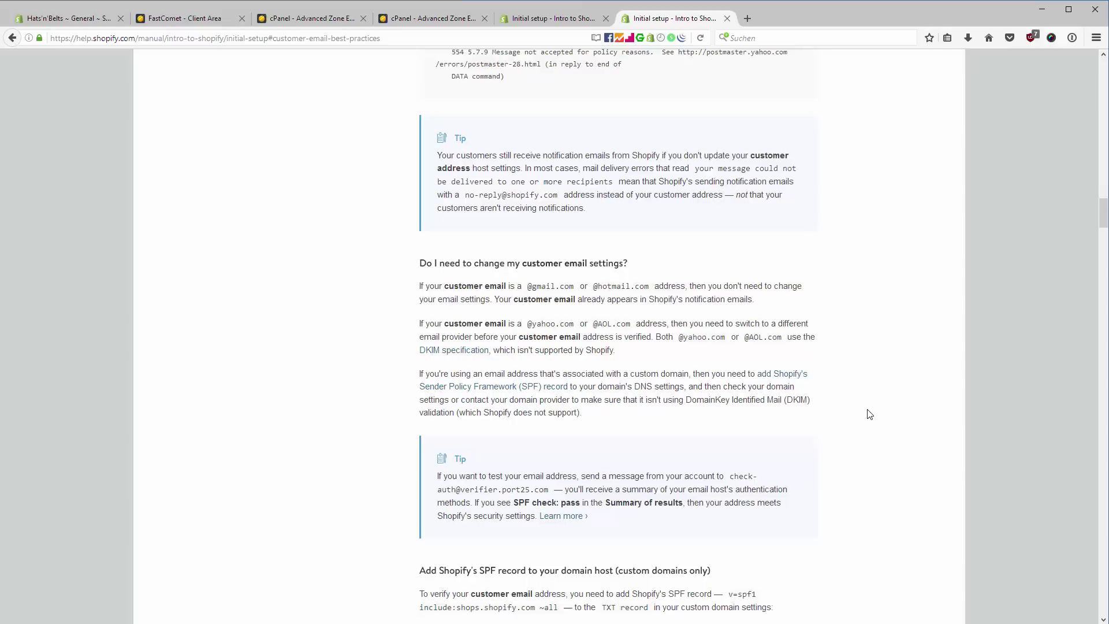
{"action": "scroll", "coordinate": [863, 351], "scroll_direction": "down", "scroll_amount": 5}
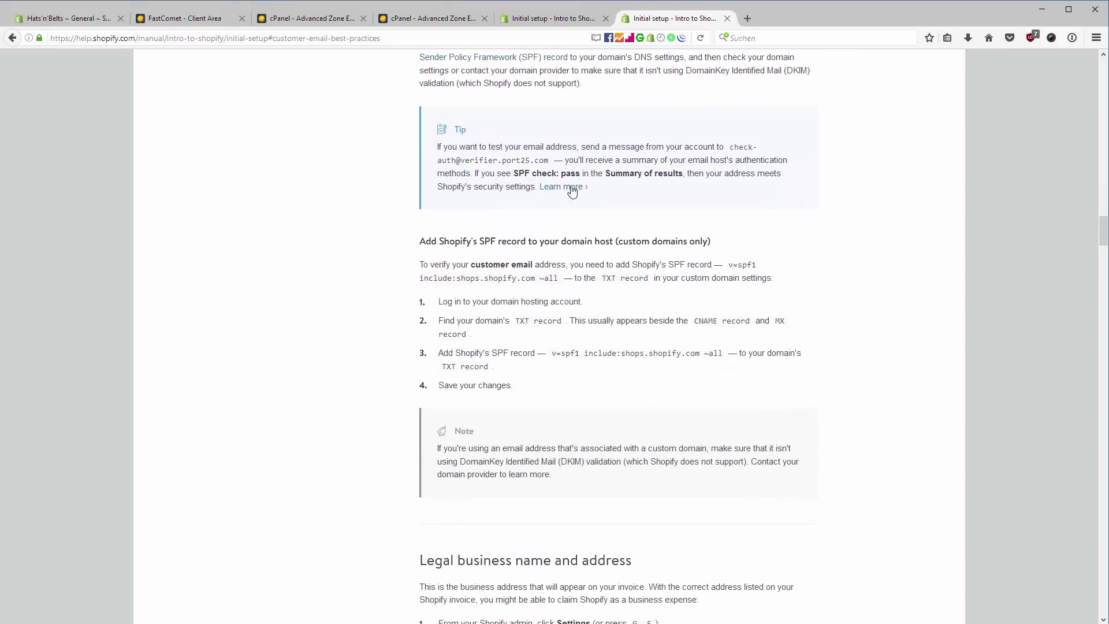
{"action": "scroll", "coordinate": [428, 128], "scroll_direction": "down", "scroll_amount": 3}
{"action": "left_click_drag", "start_coordinate": [422, 110], "coordinate": [591, 110]}
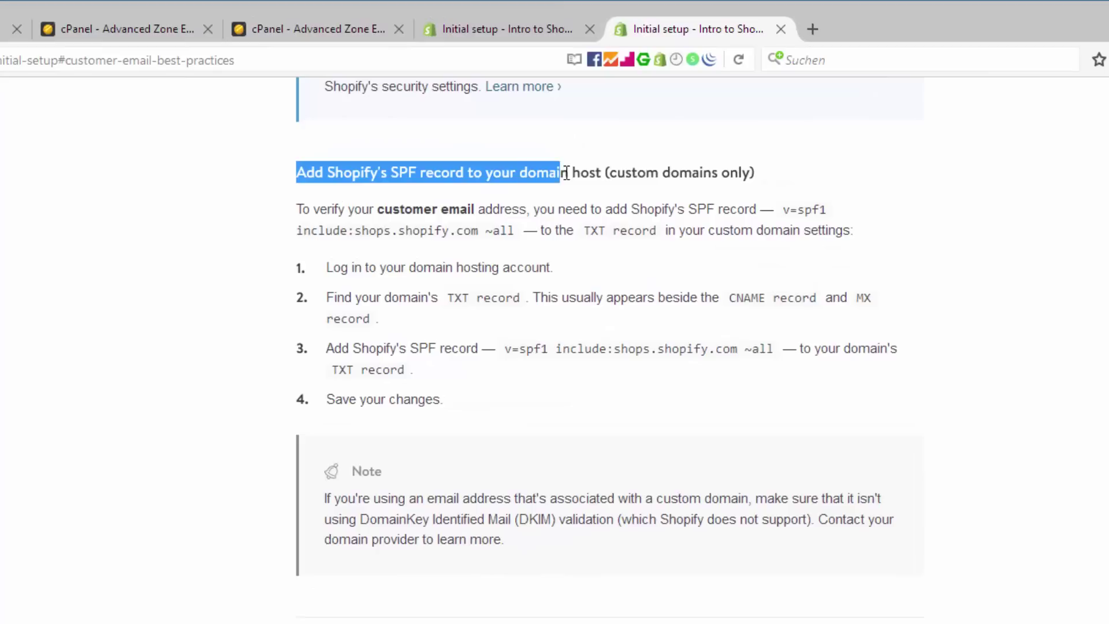
{"action": "left_click_drag", "start_coordinate": [567, 173], "coordinate": [609, 173]}
{"action": "left_click", "coordinate": [608, 173]}
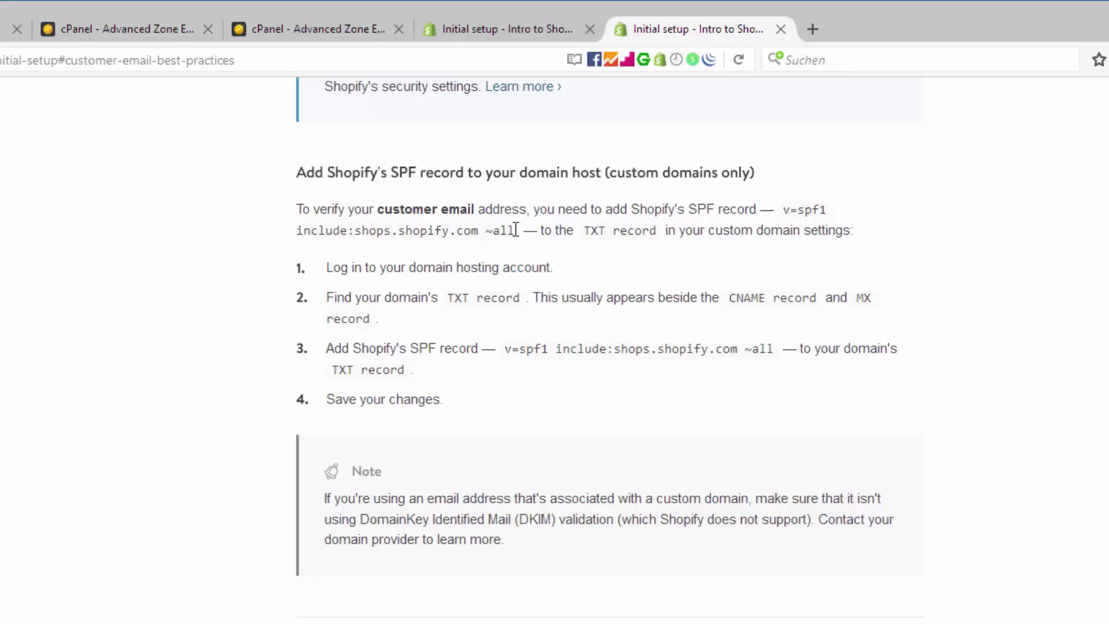
{"action": "left_click_drag", "start_coordinate": [776, 209], "coordinate": [502, 231]}
{"action": "key", "text": "ctrl+c"}
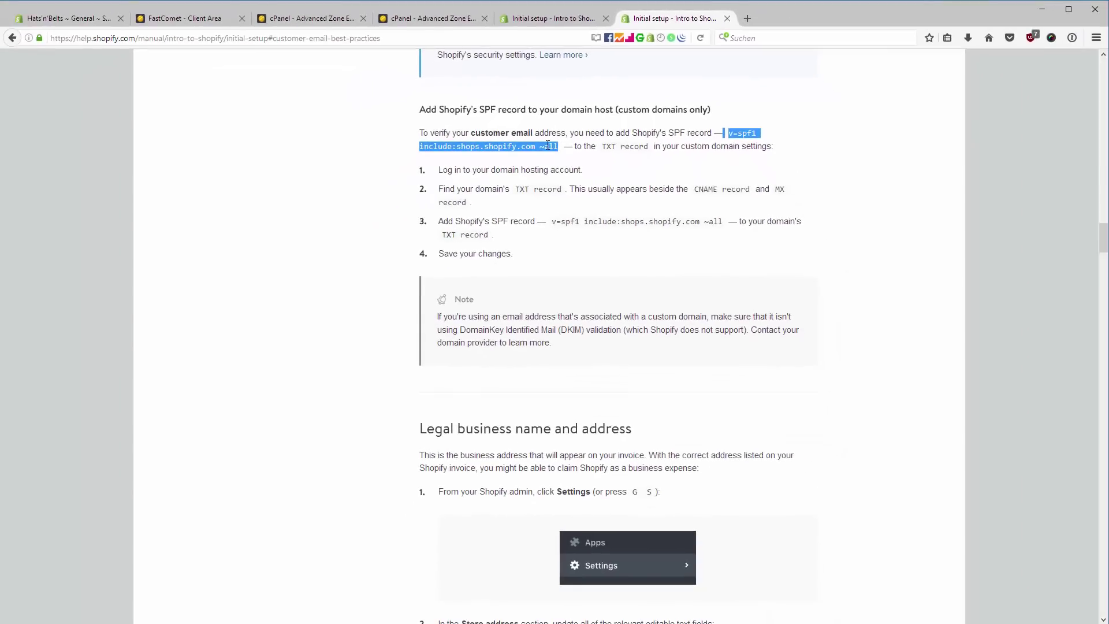
{"action": "right_click", "coordinate": [549, 147]}
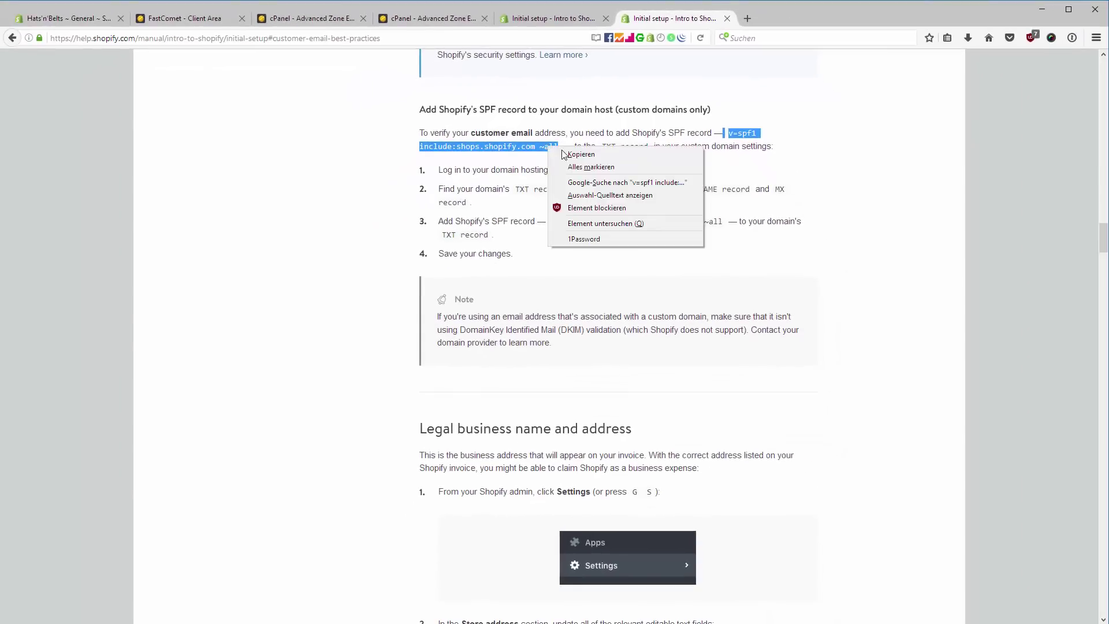
{"action": "left_click", "coordinate": [568, 152]}
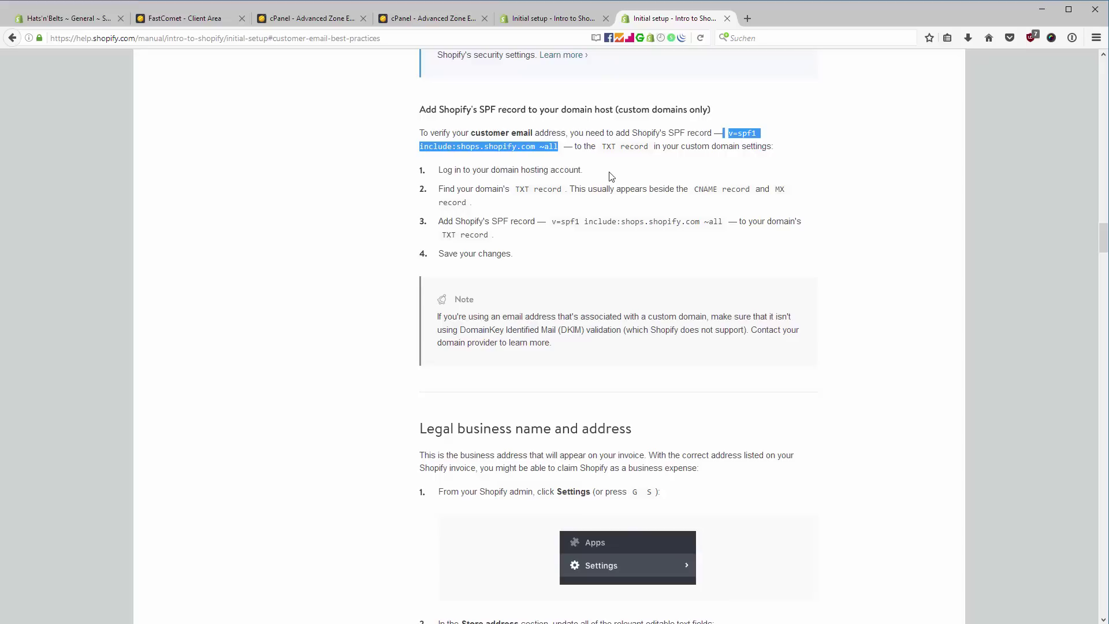
- Add a TXT record named vomtom.at. with TTL 14400 and the pasted Shopify SPF value
{"action": "left_click", "coordinate": [300, 24]}
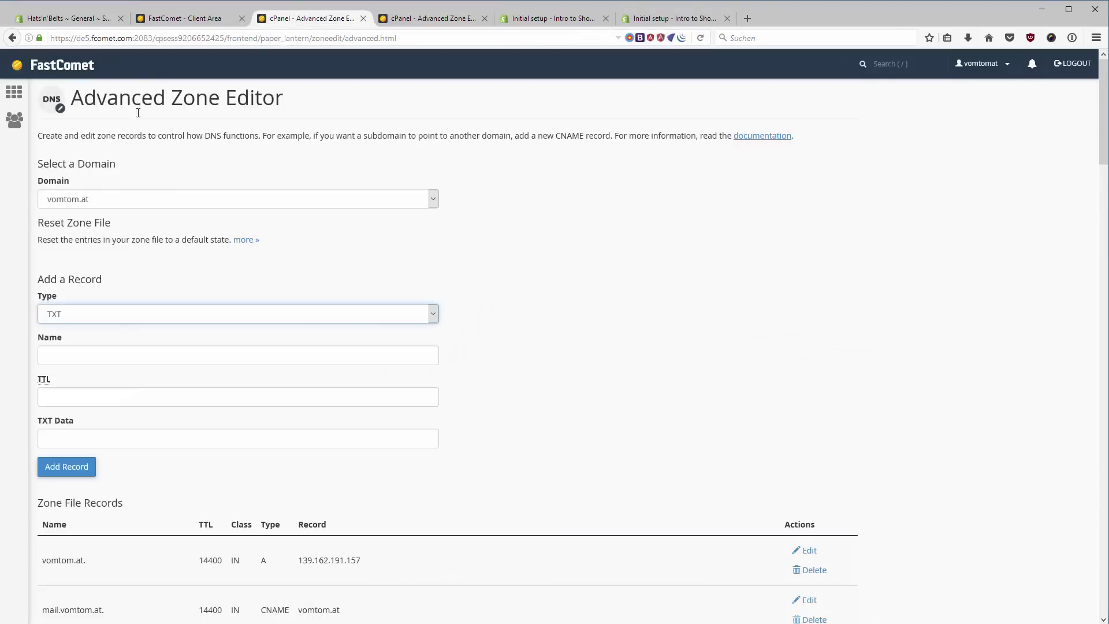
{"action": "left_click", "coordinate": [149, 436]}
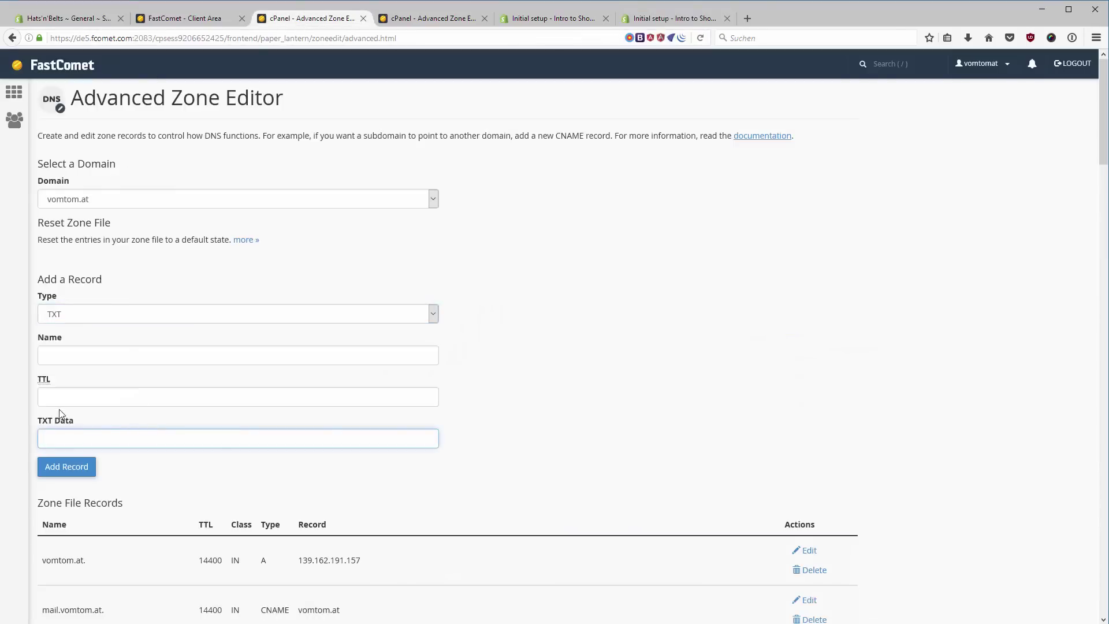
{"action": "right_click", "coordinate": [78, 443]}
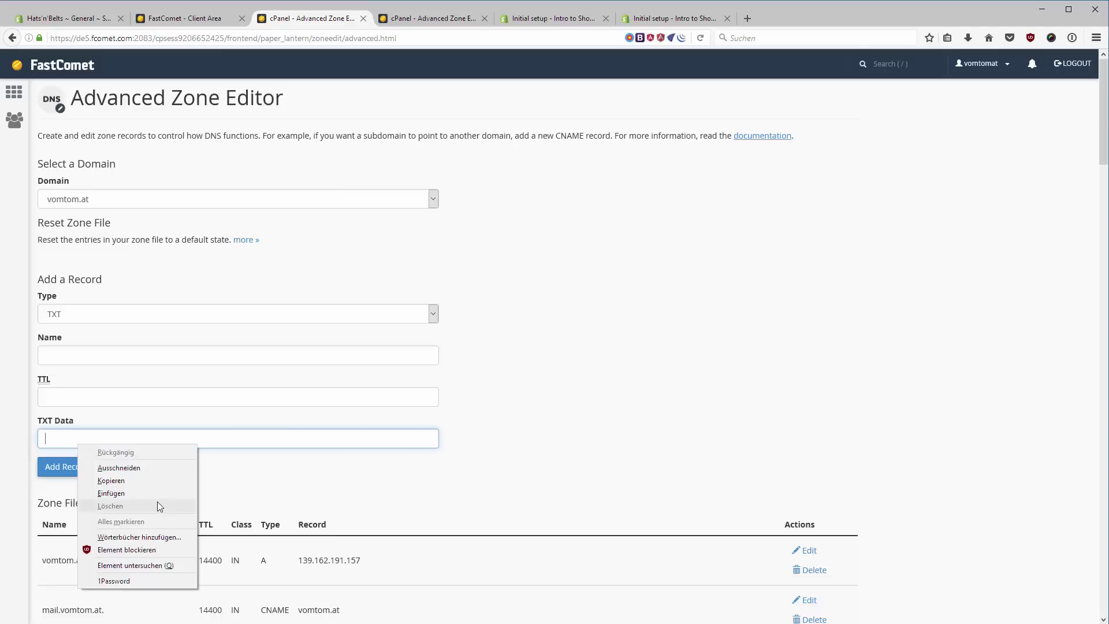
{"action": "left_click", "coordinate": [157, 493]}
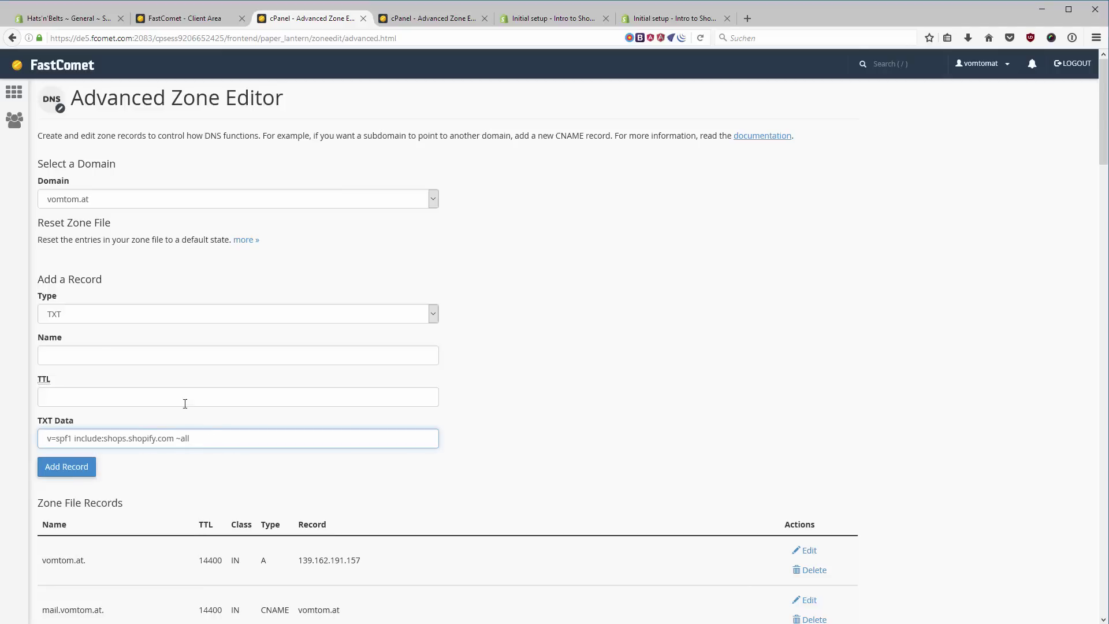
{"action": "left_click", "coordinate": [134, 348]}
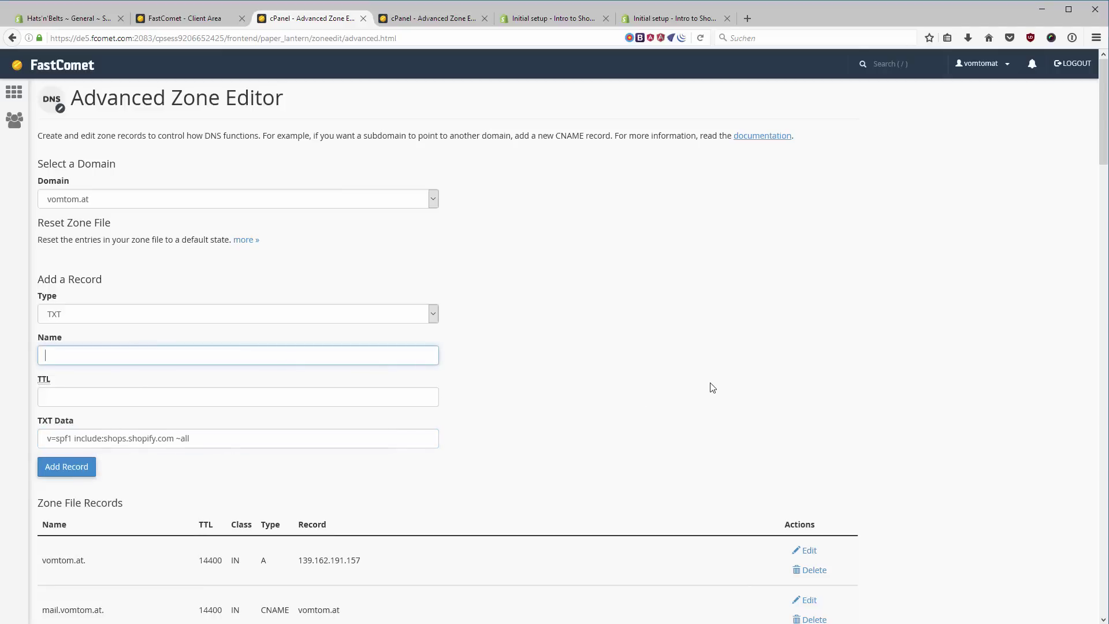
{"action": "type", "text": "vomtom.at."}
{"action": "left_click", "coordinate": [190, 399]}
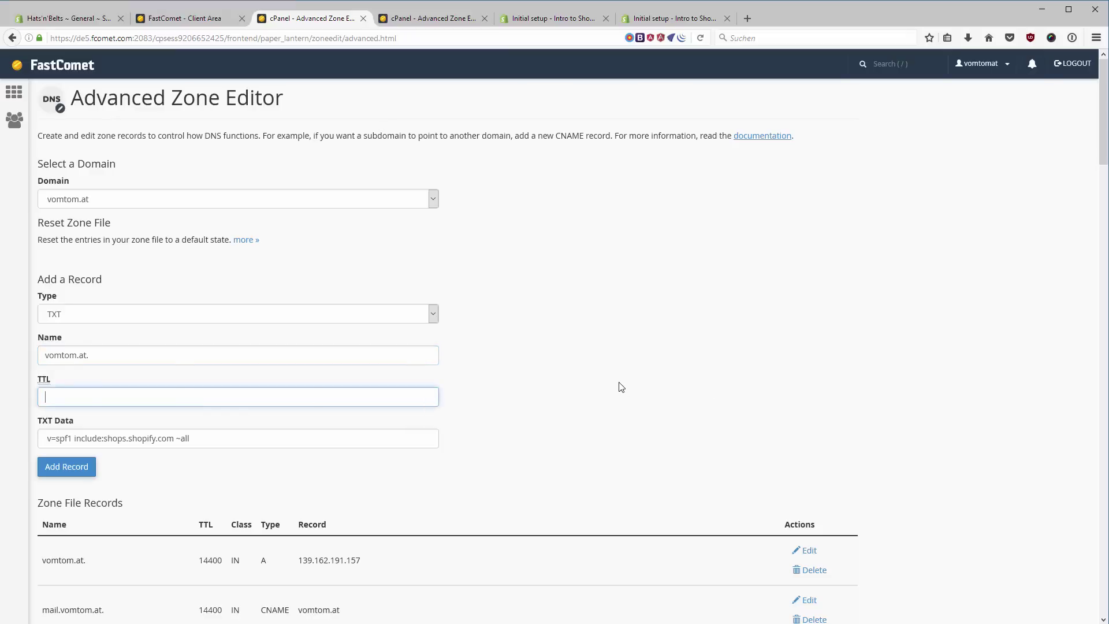
{"action": "type", "text": "14400"}
{"action": "left_click", "coordinate": [76, 469]}
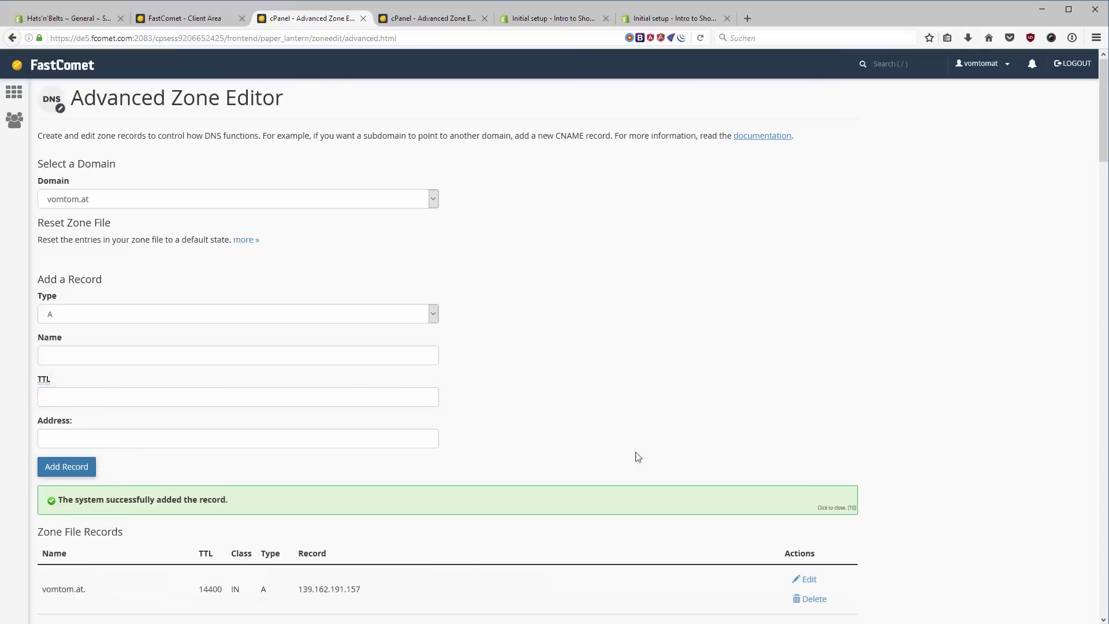
- Scroll the Zone File Records to confirm the new vomtom.at TXT row is listed
{"action": "scroll", "coordinate": [636, 456], "scroll_direction": "down", "scroll_amount": 20}
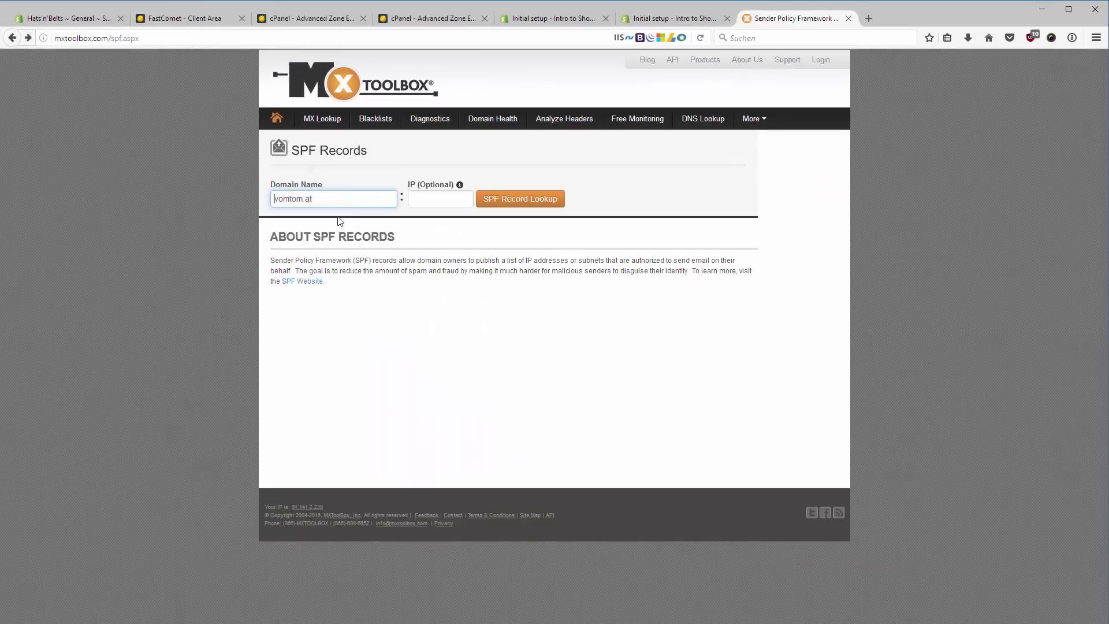
- Run MXToolbox's SPF Record Lookup for vomtom.at and review the returned shops.shopify.com record
{"action": "left_click", "coordinate": [356, 200]}
{"action": "triple_click", "coordinate": [356, 201]}
{"action": "left_click", "coordinate": [505, 310]}
{"action": "left_click", "coordinate": [555, 207]}
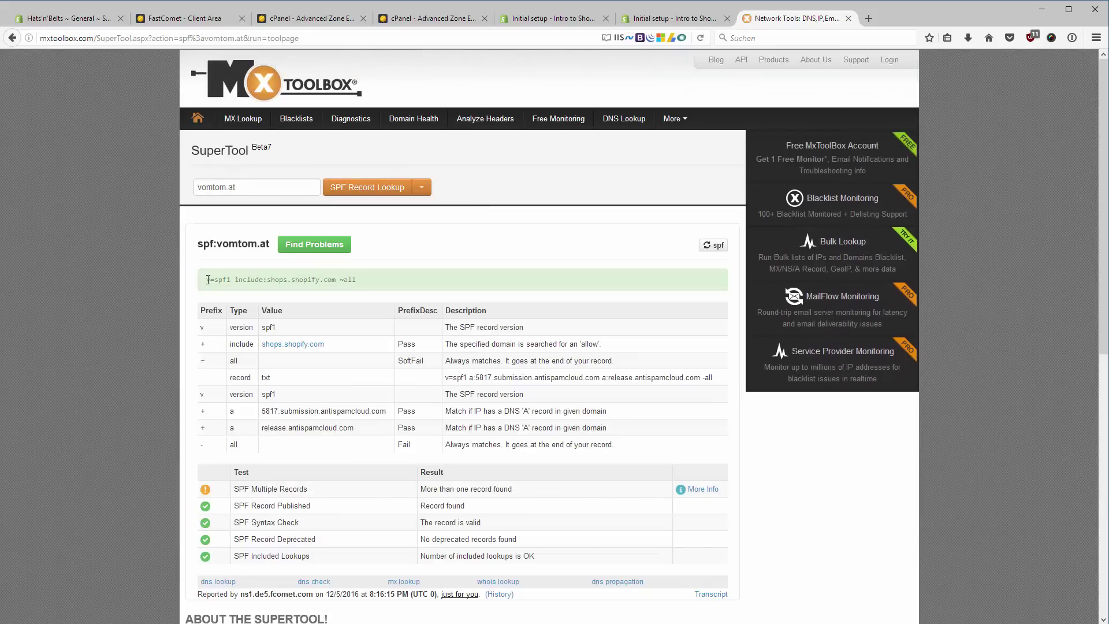
{"action": "left_click_drag", "start_coordinate": [208, 280], "coordinate": [390, 284]}
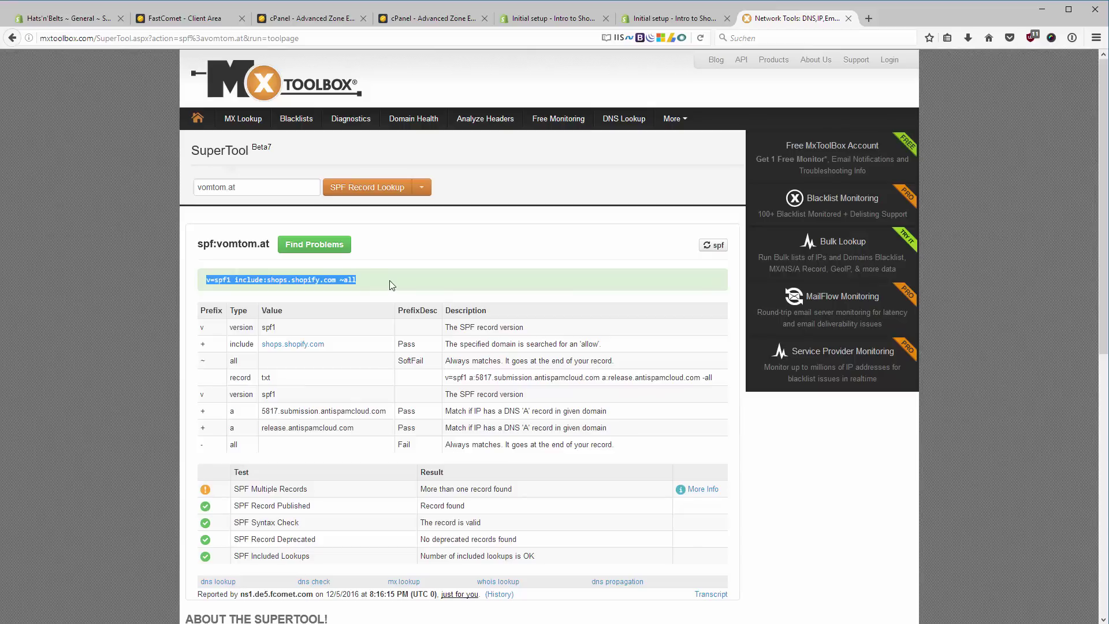
{"action": "left_click", "coordinate": [388, 289]}
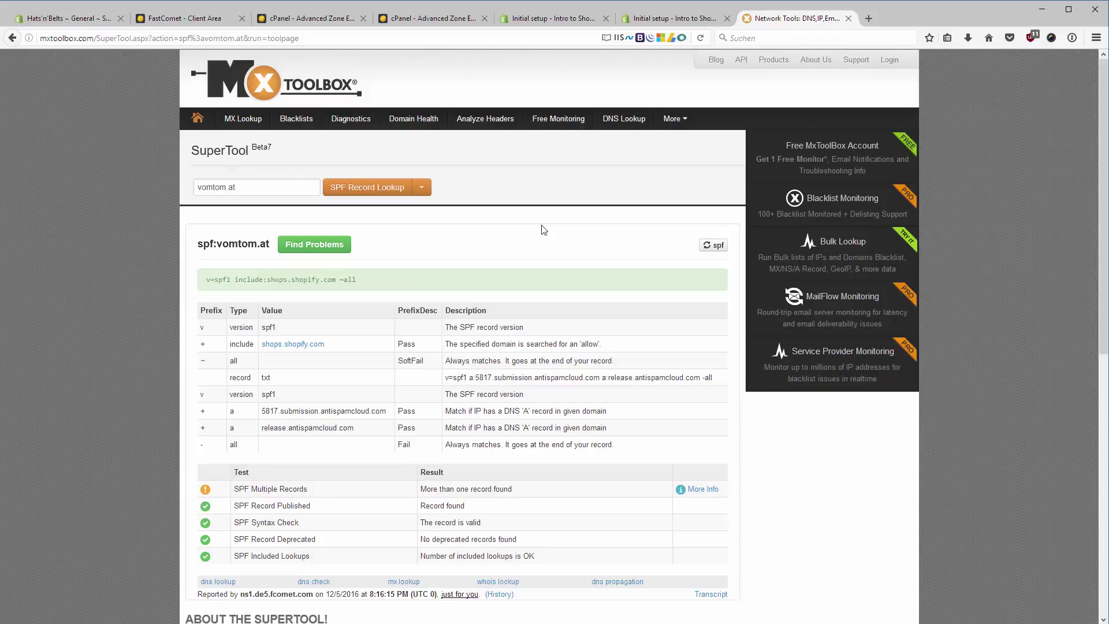
- Return to the Hats'n'Belts General settings showing the shop.vomtom.at customer email
{"action": "left_click", "coordinate": [49, 22]}
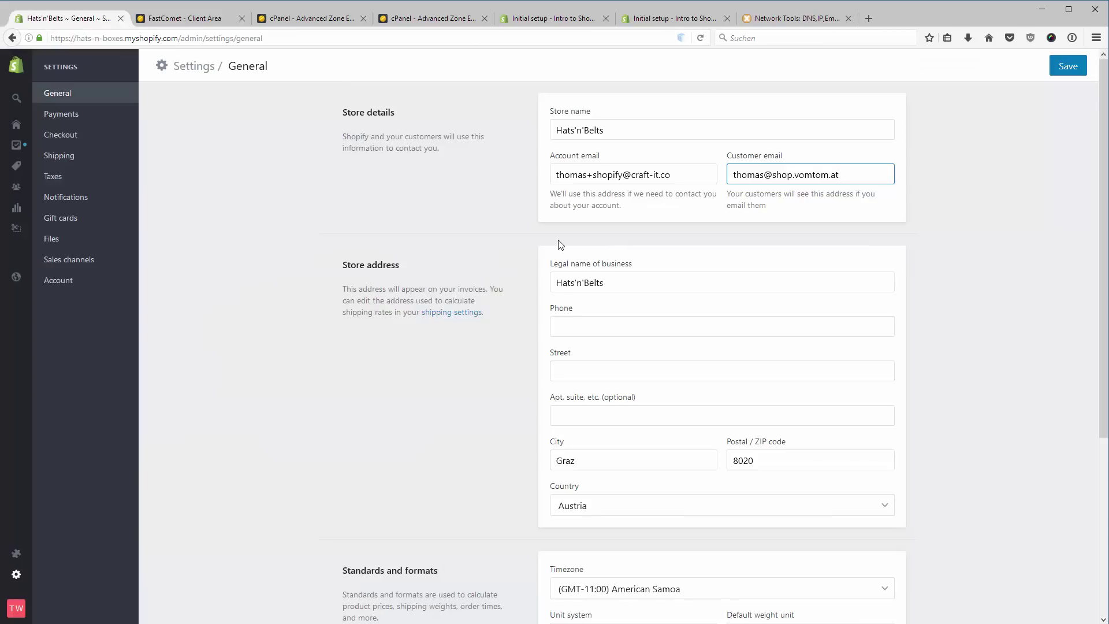
{"action": "mouse_move", "coordinate": [11, 127]}
{"action": "left_click", "coordinate": [112, 202]}
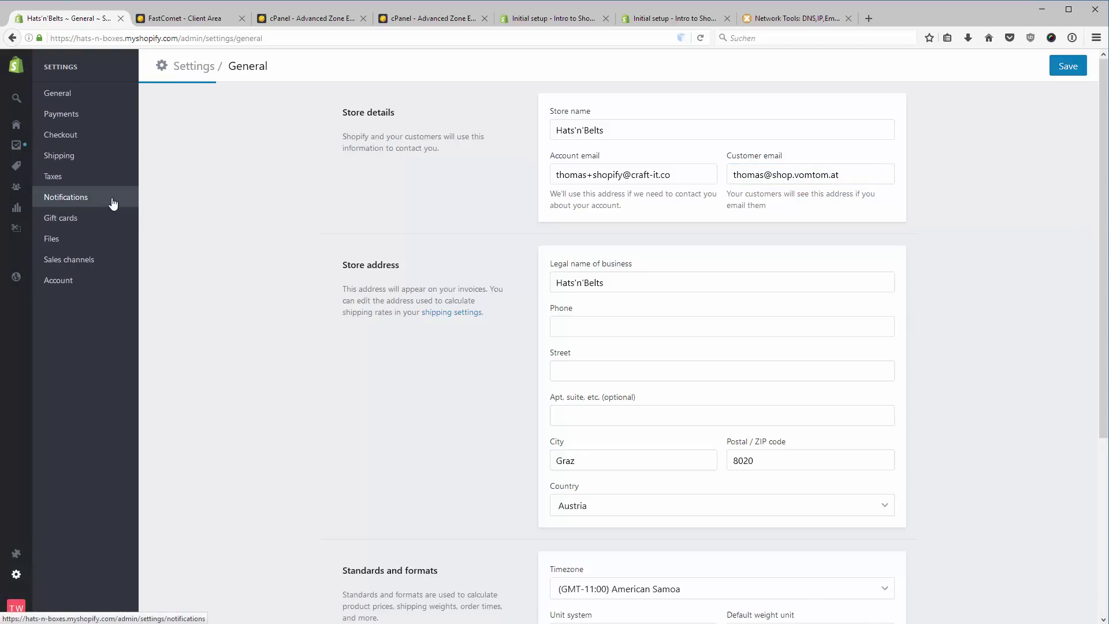
- Browse the Notifications page's order, shipping and customer email templates and webhooks sections
{"action": "left_click", "coordinate": [112, 203]}
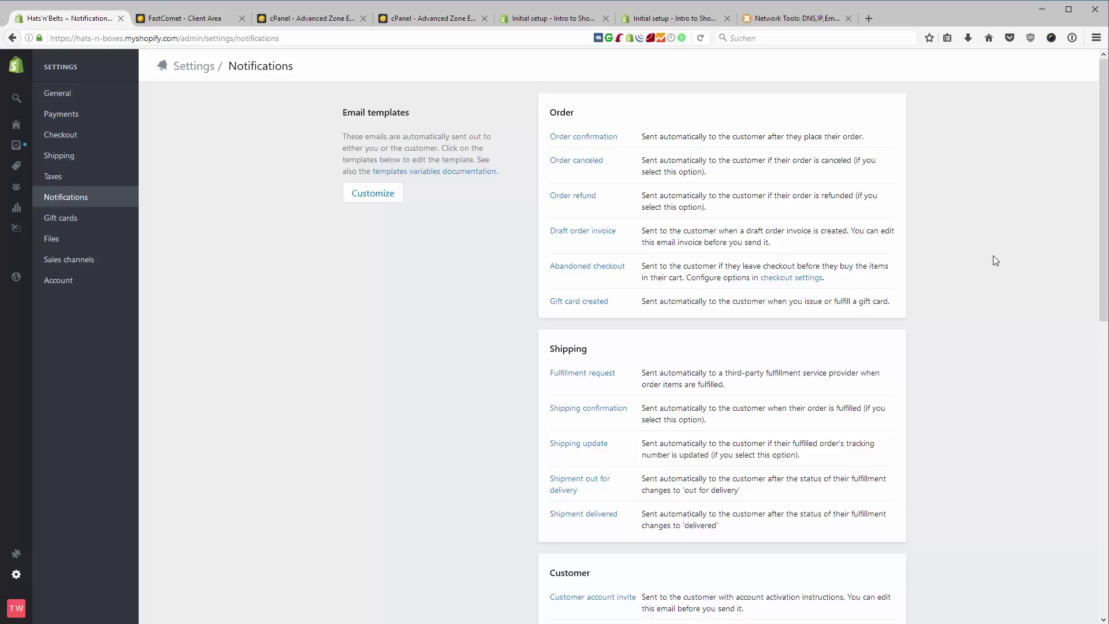
{"action": "scroll", "coordinate": [993, 260], "scroll_direction": "down", "scroll_amount": 3}
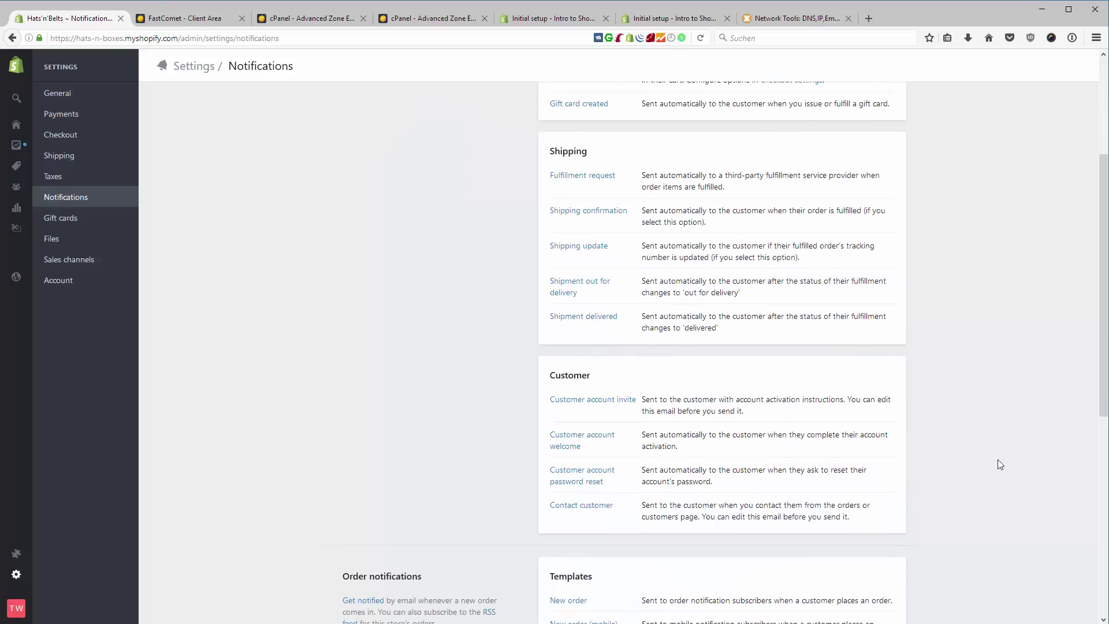
{"action": "scroll", "coordinate": [985, 434], "scroll_direction": "down", "scroll_amount": 5}
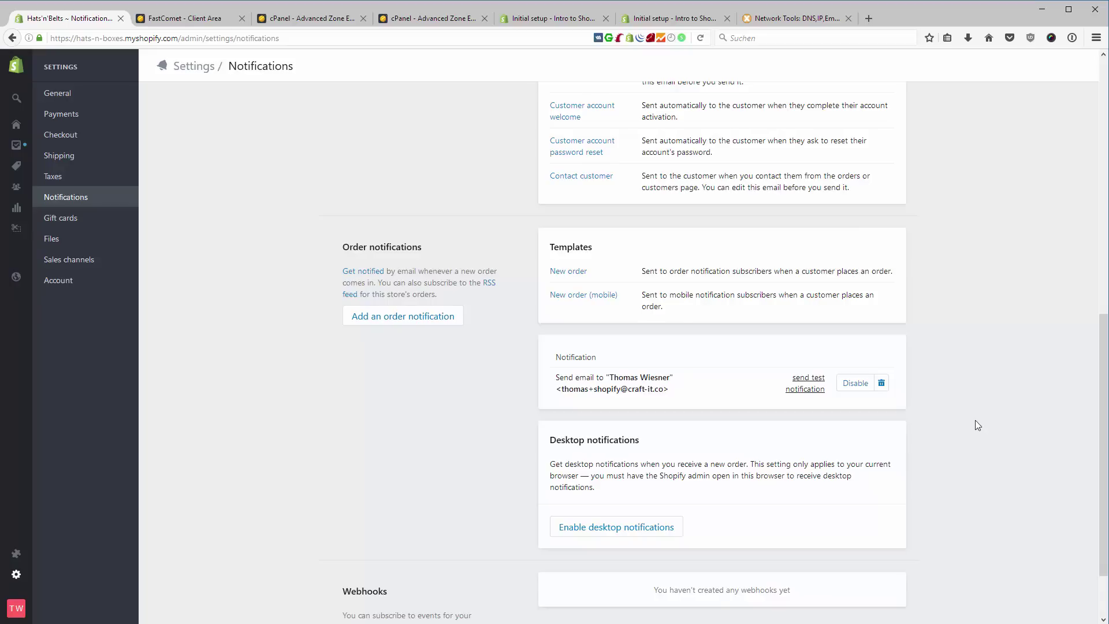
{"action": "scroll", "coordinate": [974, 423], "scroll_direction": "down", "scroll_amount": 1}
{"action": "scroll", "coordinate": [976, 412], "scroll_direction": "up", "scroll_amount": 5}
{"action": "scroll", "coordinate": [984, 409], "scroll_direction": "up", "scroll_amount": 4}
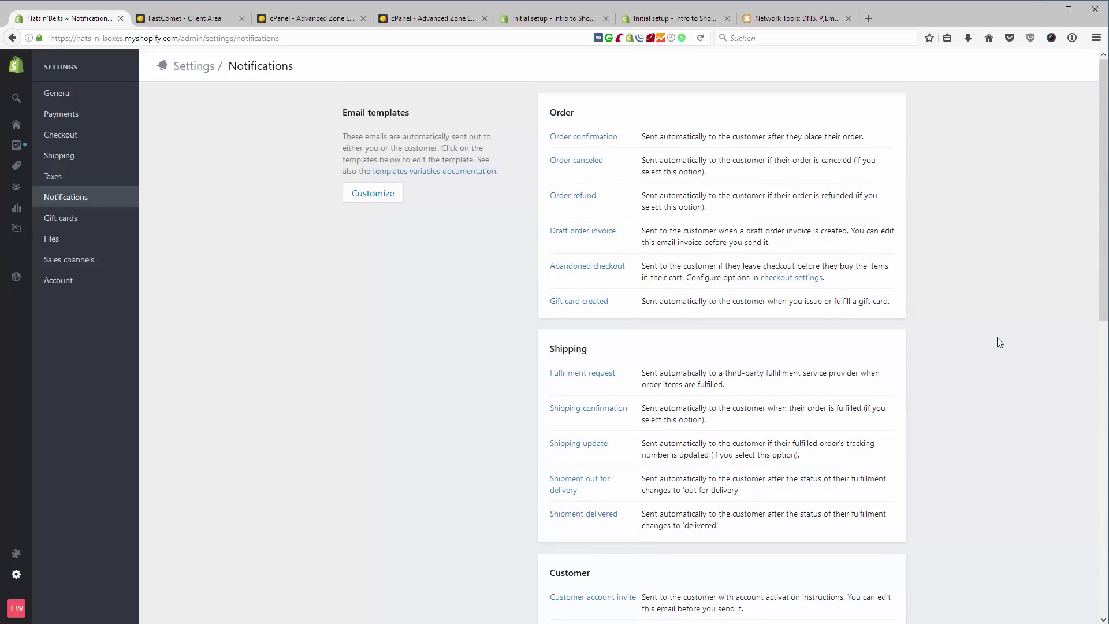
{"action": "scroll", "coordinate": [976, 355], "scroll_direction": "down", "scroll_amount": 3}
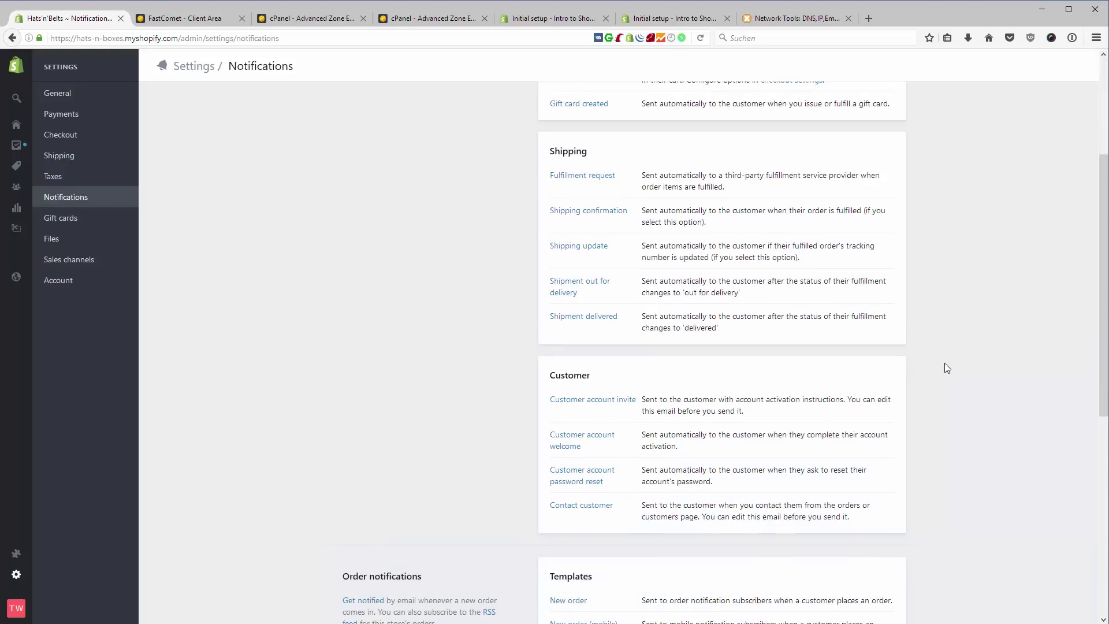